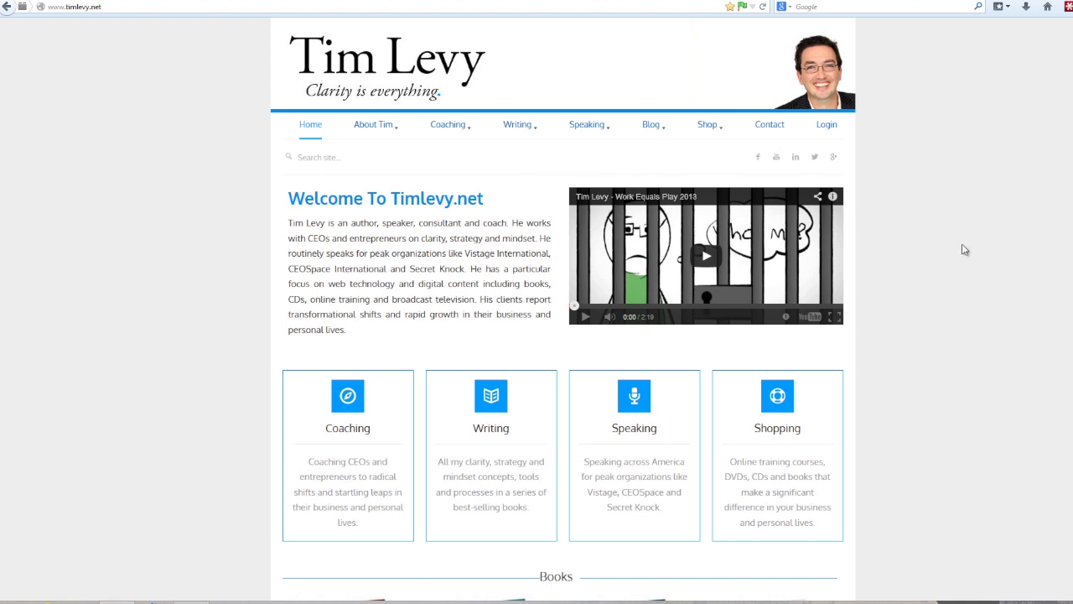
Step: Scroll to the Books row and open The Google Gamble book page on timlevy.net
scroll(965, 247, "down", 2)
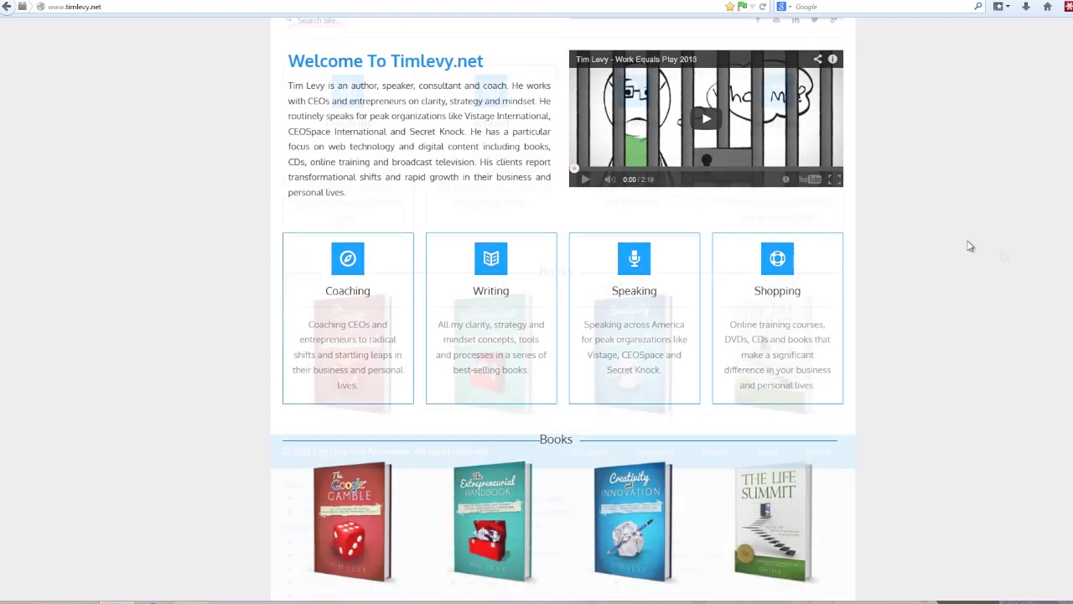
scroll(964, 248, "down", 2)
left_click(333, 311)
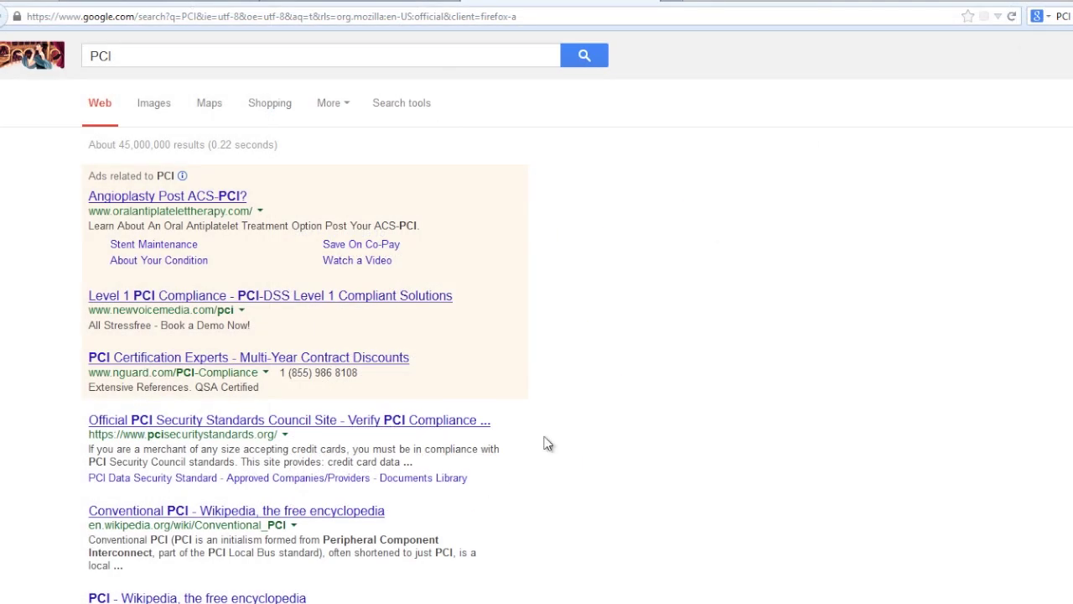
Step: Scroll through the Google results for PCI to review rankings, then return to the top
scroll(664, 445, "down", 1)
scroll(666, 449, "down", 3)
scroll(666, 448, "down", 2)
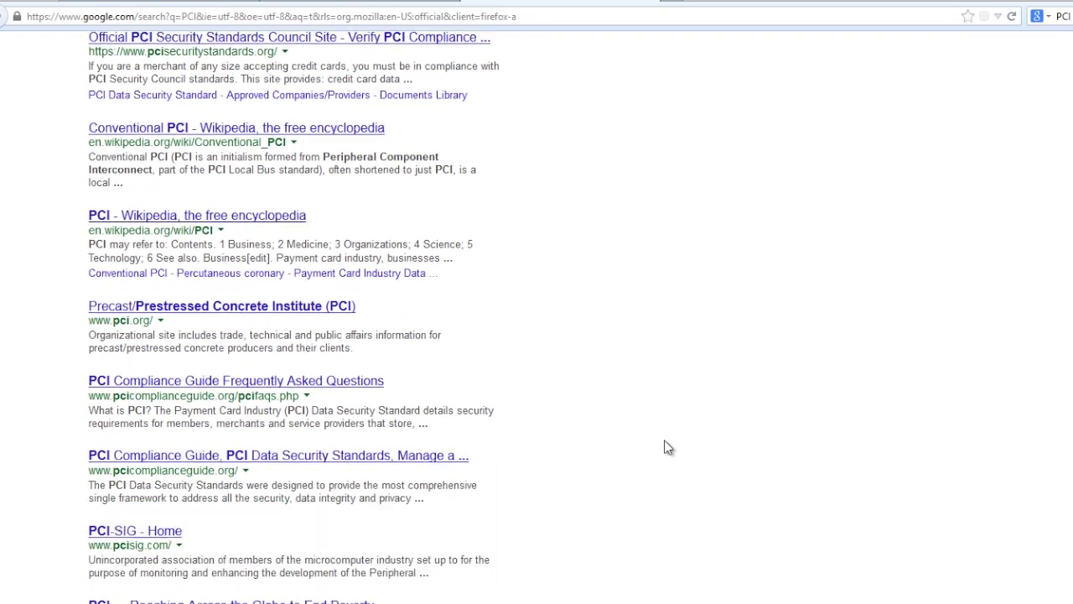
scroll(654, 503, "down", 2)
scroll(646, 533, "down", 2)
scroll(643, 566, "up", 3)
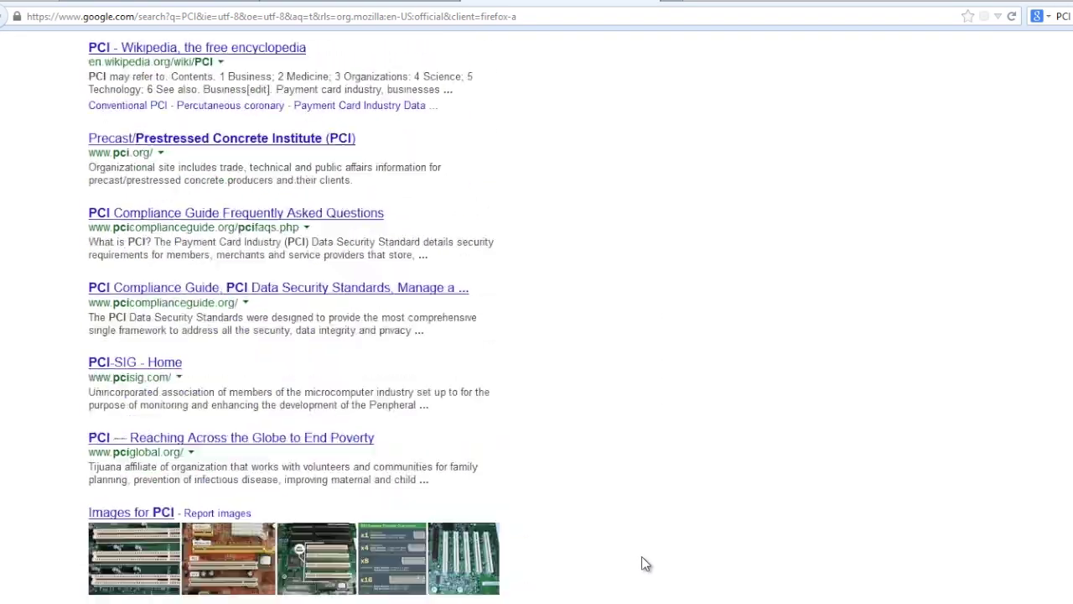
scroll(596, 541, "up", 6)
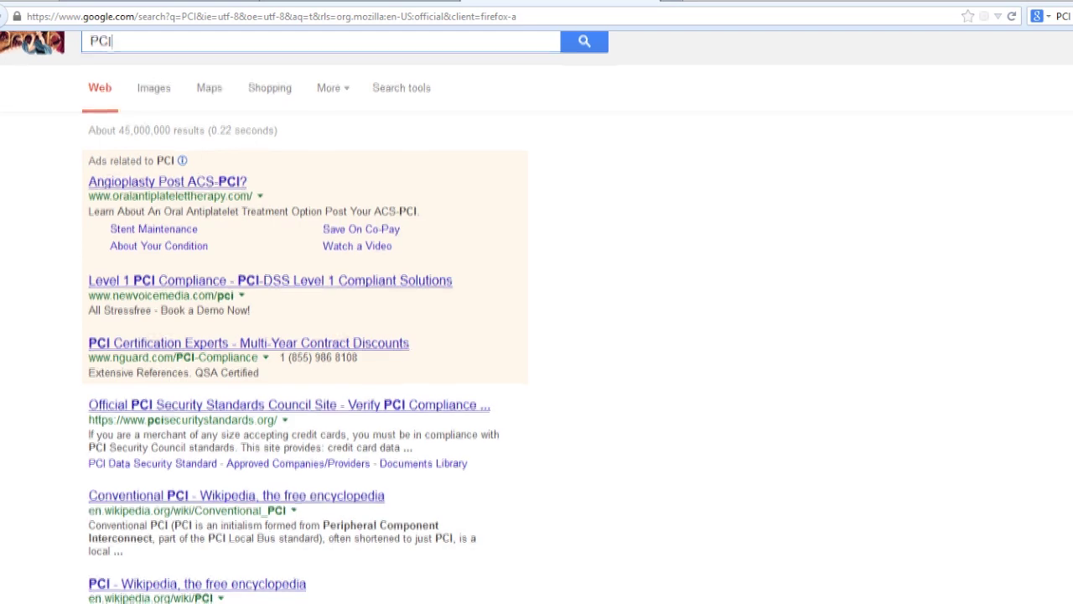
scroll(1015, 90, "up", 2)
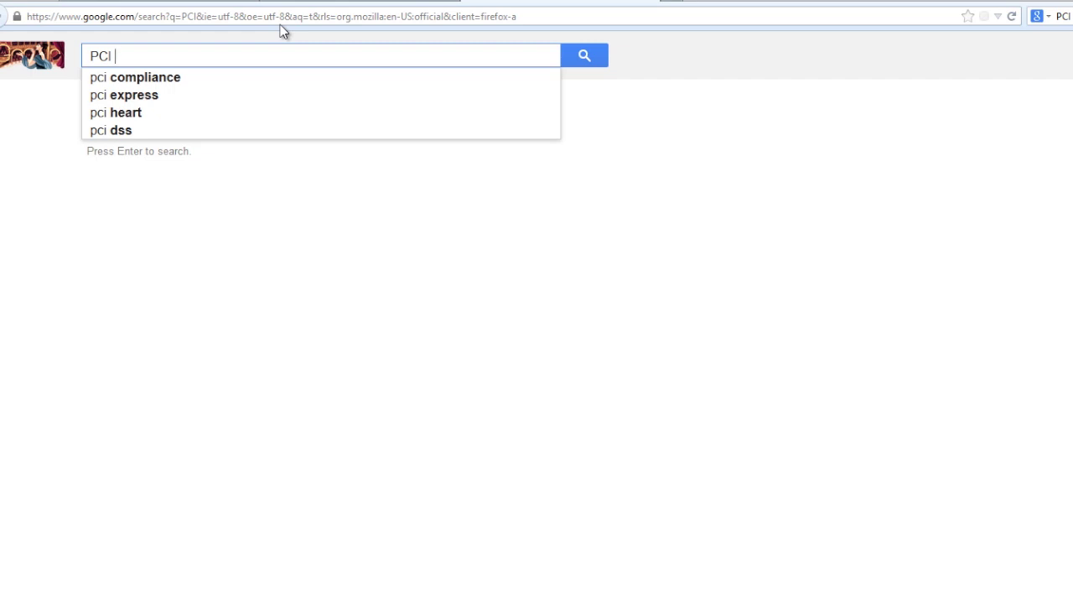
Step: Search Google for 'PCI precision cut' and select the precisioncut.com web address
type("precision cut")
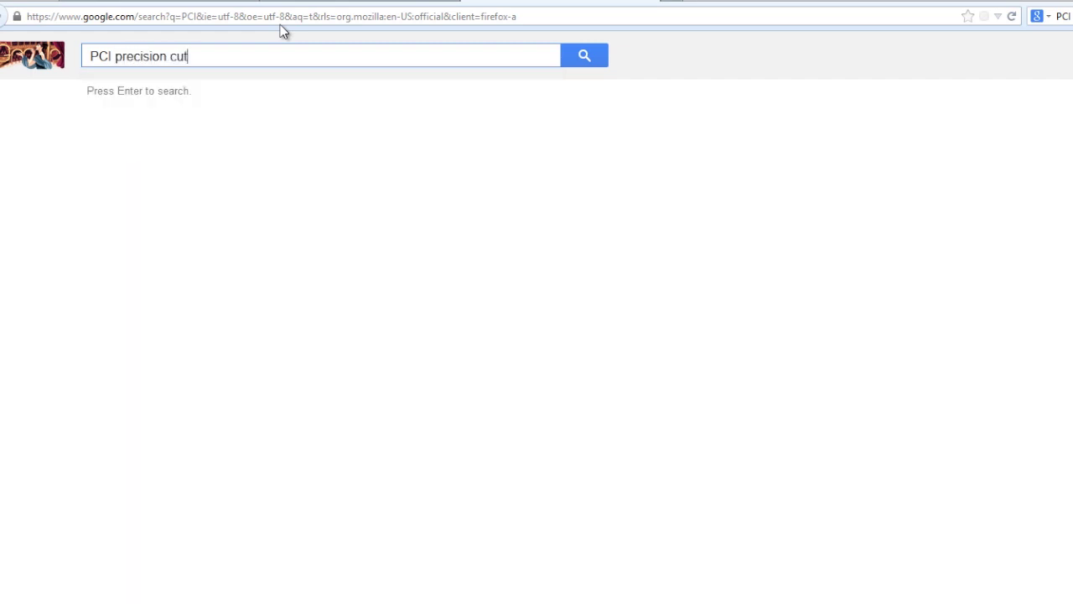
key("Return")
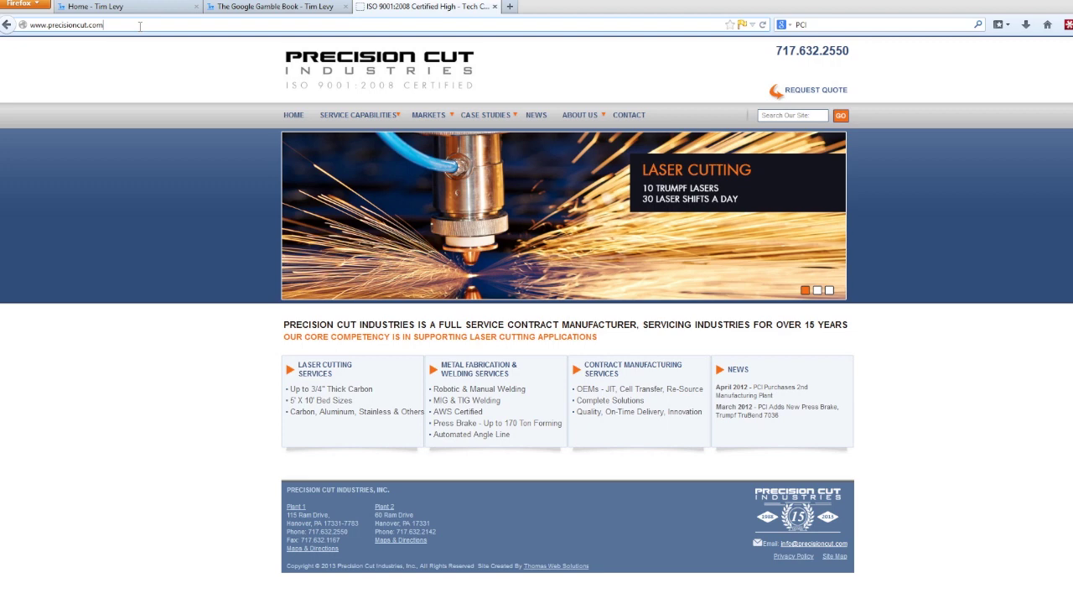
left_click(140, 25)
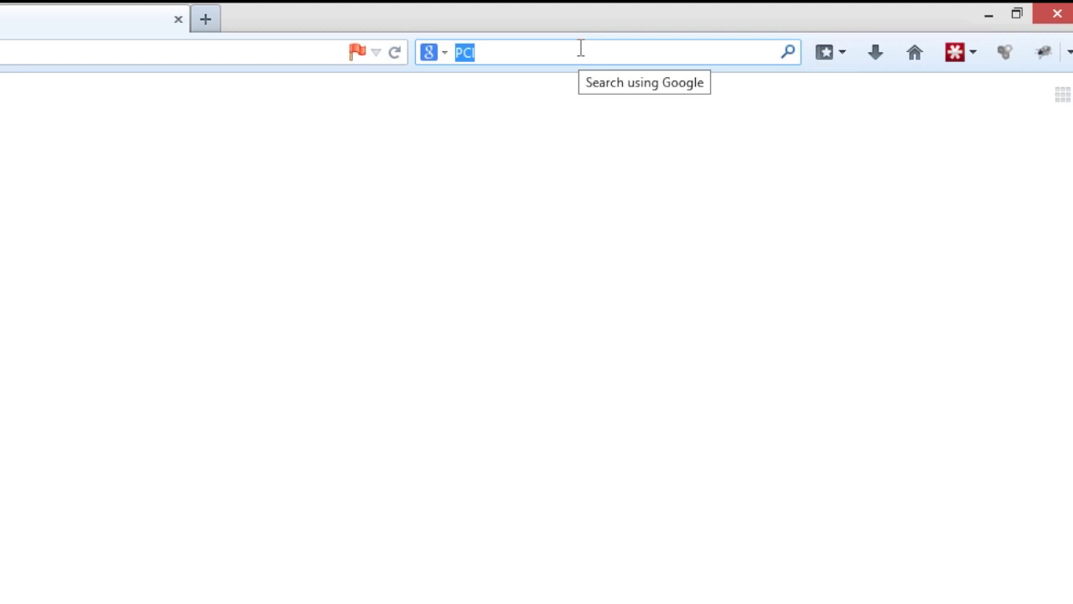
Step: Search for 'w3c validator' in a new tab, then switch to the next browser tab
type("w3c ")
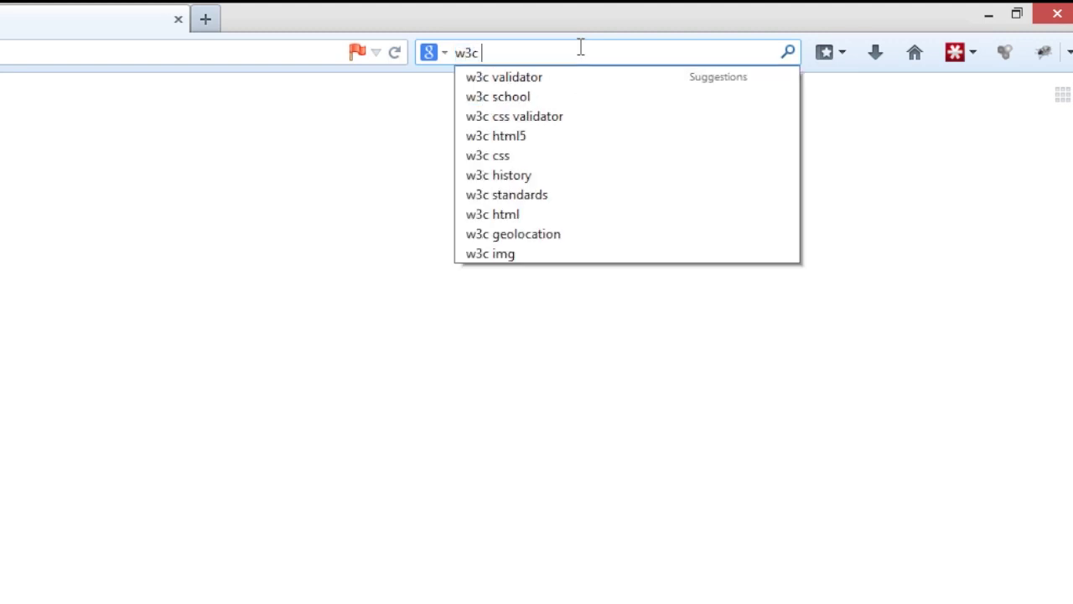
type("validat")
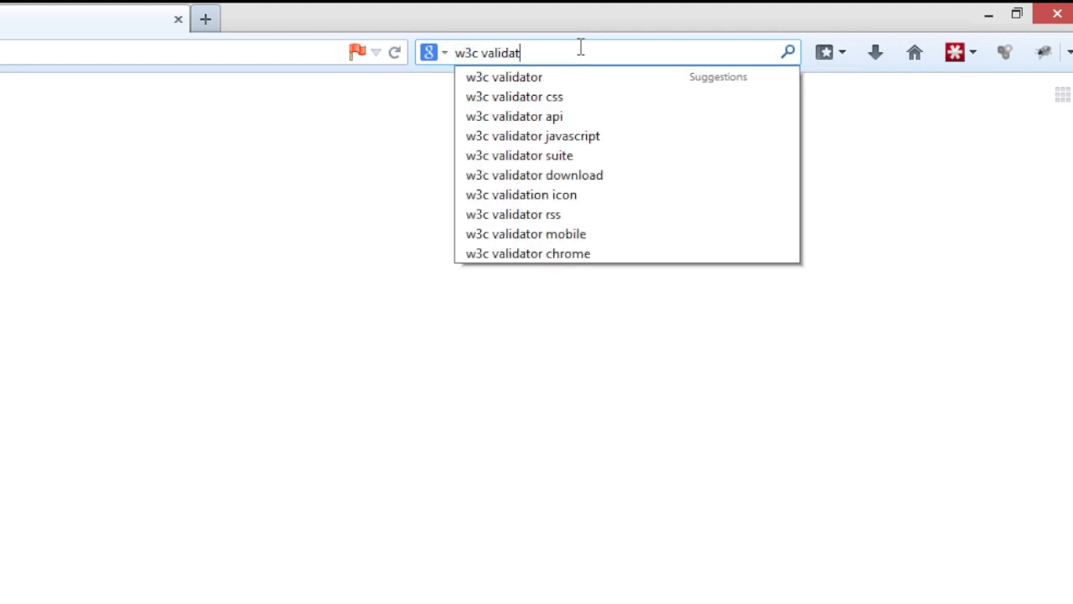
type("or")
key("Return")
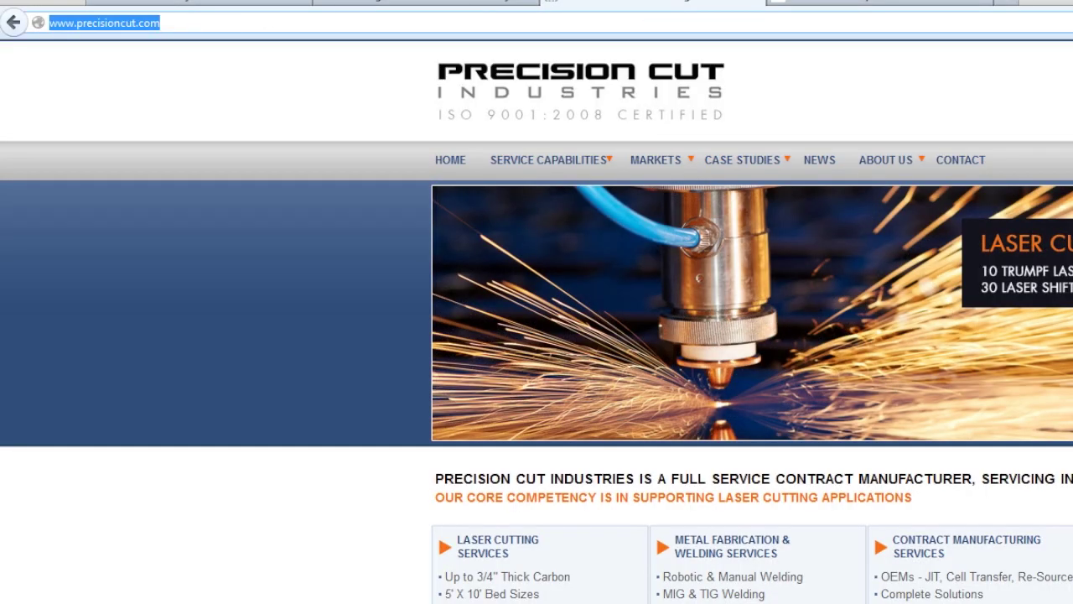
key("ctrl+Tab")
type("http://www.precisioncut.com/")
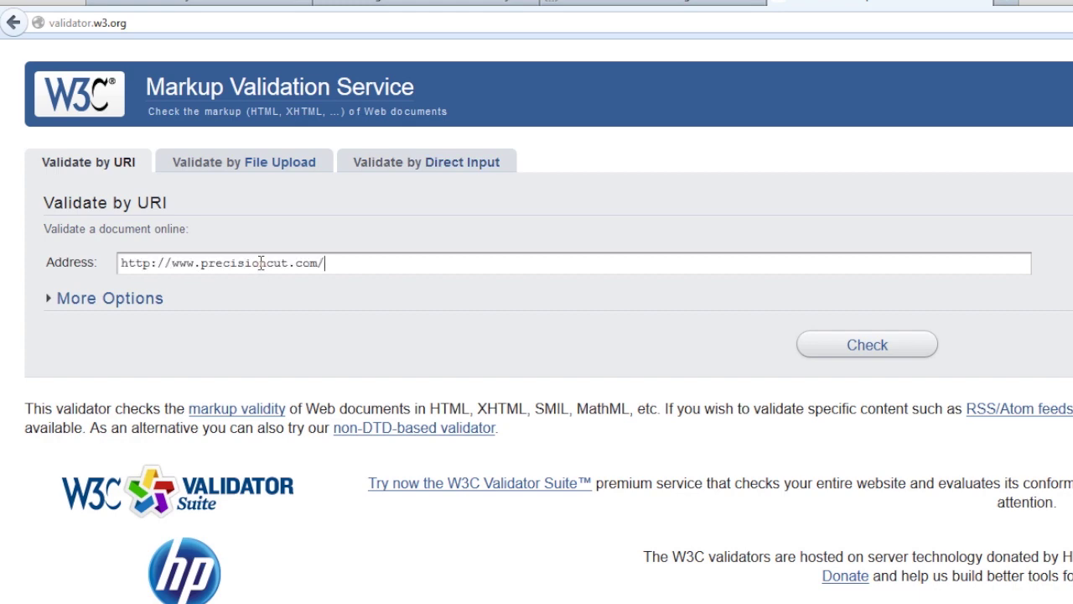
left_click(901, 352)
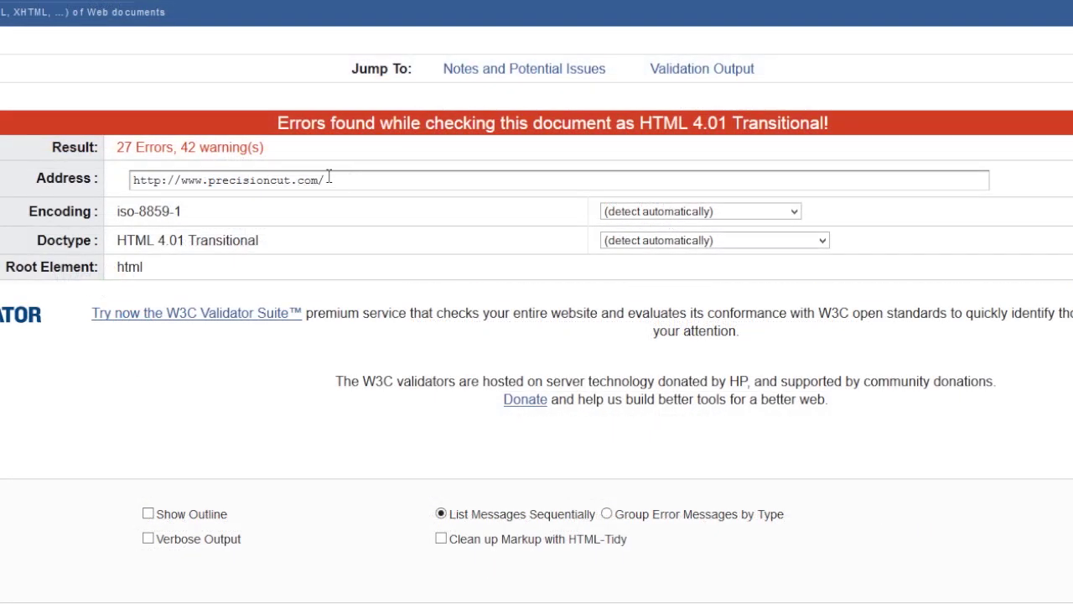
double_click(156, 147)
double_click(245, 147)
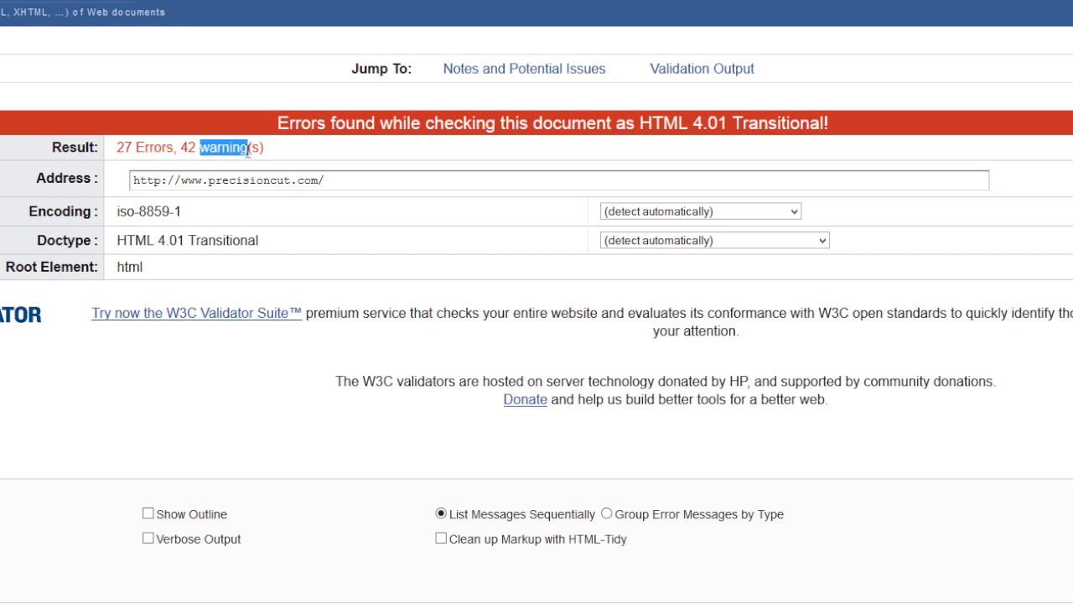
left_click(325, 154)
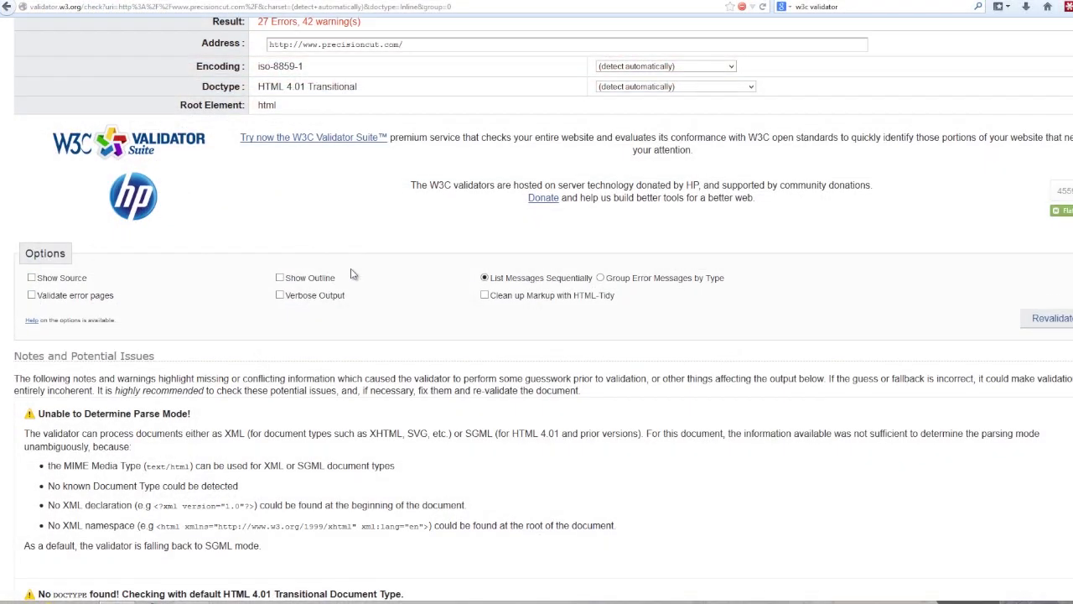
scroll(353, 272, "down", 2)
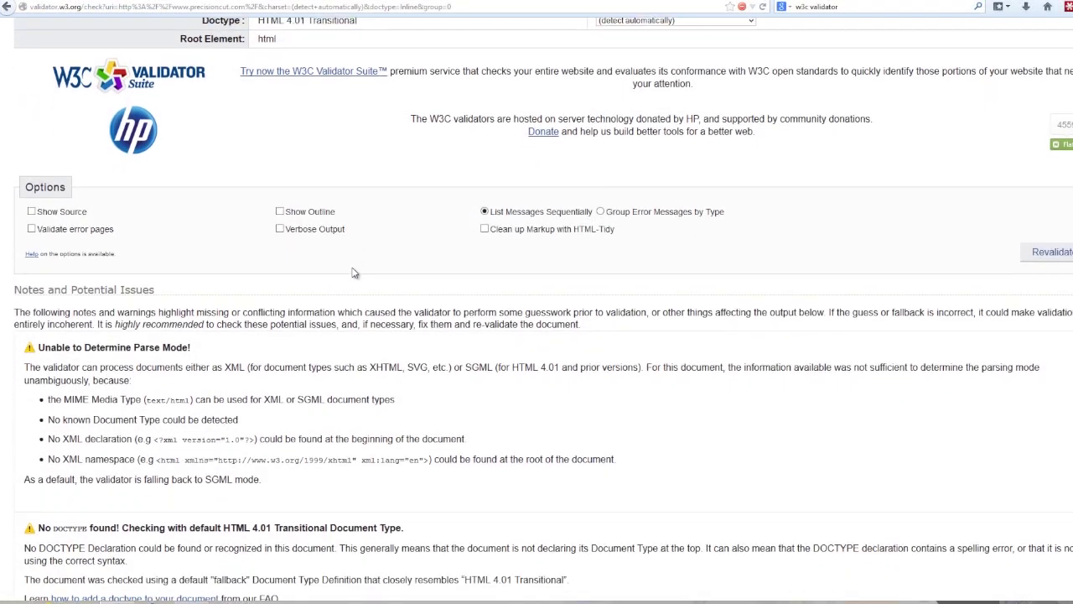
scroll(353, 272, "down", 1)
scroll(353, 273, "down", 1)
scroll(354, 272, "down", 2)
scroll(355, 272, "down", 2)
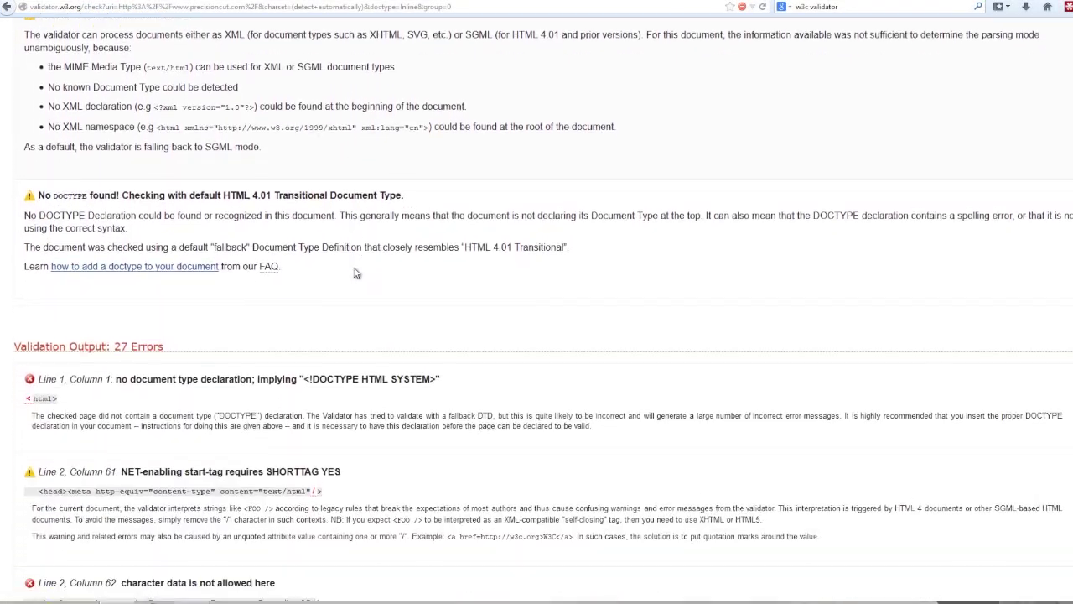
scroll(355, 272, "down", 1)
scroll(357, 268, "down", 1)
scroll(369, 252, "down", 1)
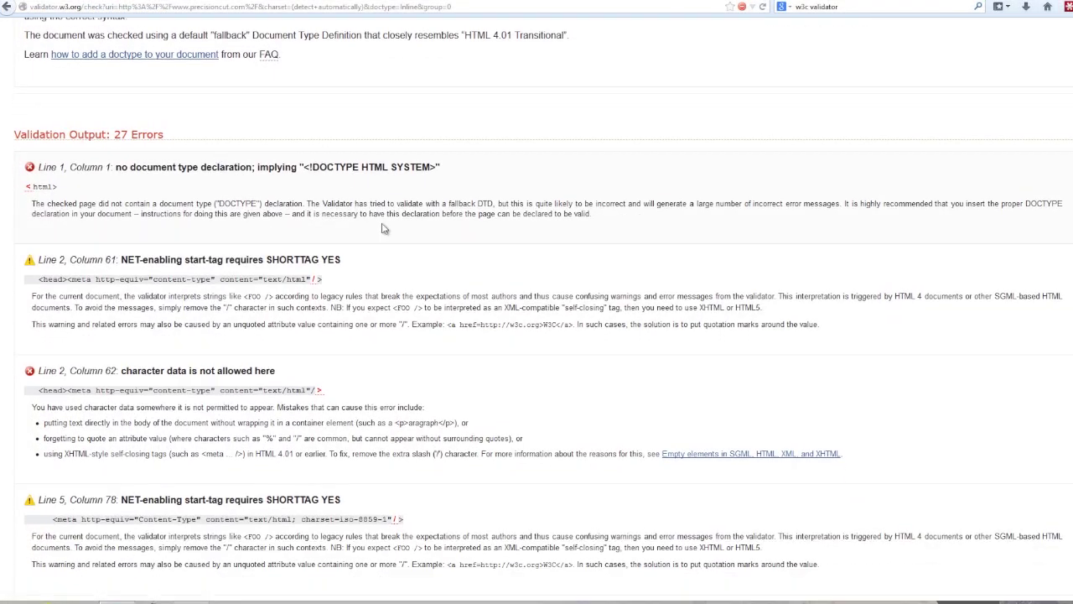
scroll(383, 228, "down", 2)
scroll(390, 285, "down", 4)
scroll(401, 343, "down", 2)
scroll(405, 348, "down", 2)
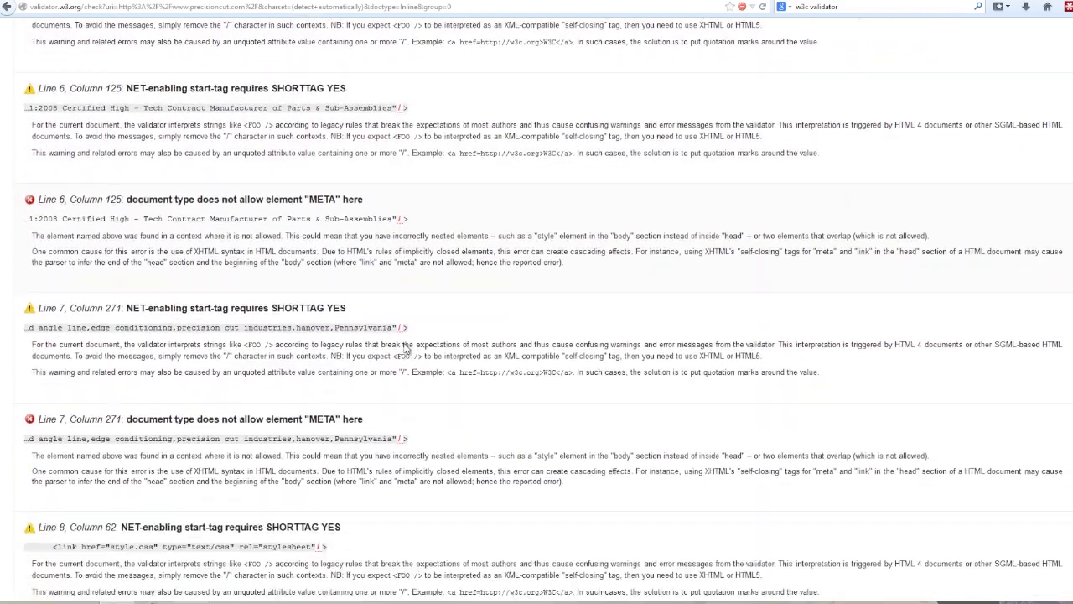
scroll(449, 343, "down", 2)
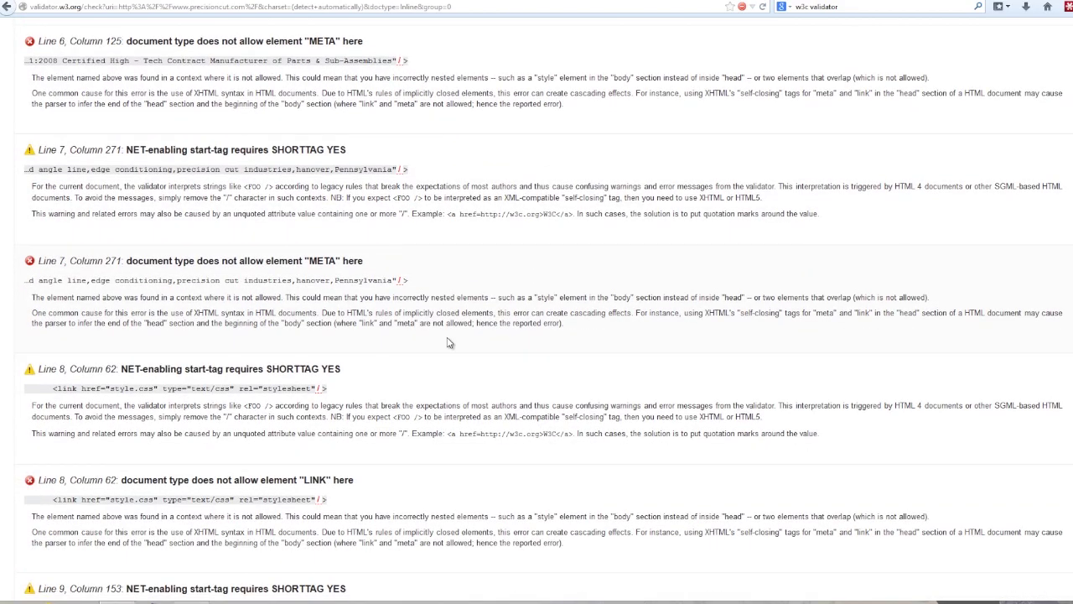
scroll(449, 342, "down", 2)
scroll(445, 343, "down", 1)
scroll(443, 344, "down", 1)
scroll(438, 344, "down", 1)
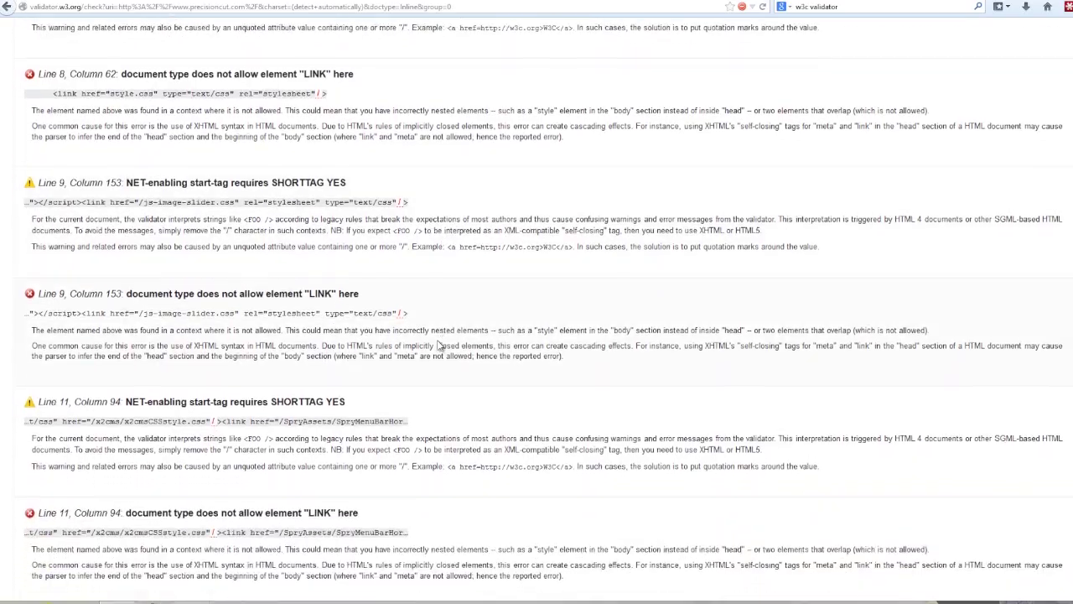
scroll(438, 345, "down", 1)
scroll(441, 345, "down", 1)
scroll(441, 344, "down", 1)
scroll(441, 345, "down", 2)
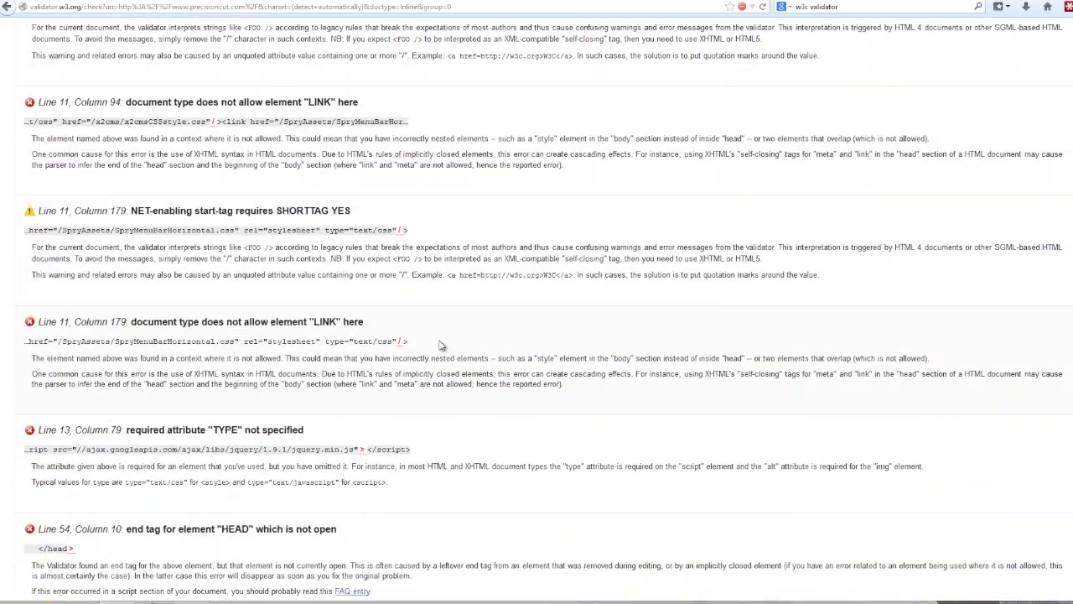
scroll(441, 344, "down", 1)
scroll(441, 345, "down", 1)
scroll(441, 346, "down", 2)
scroll(442, 348, "down", 1)
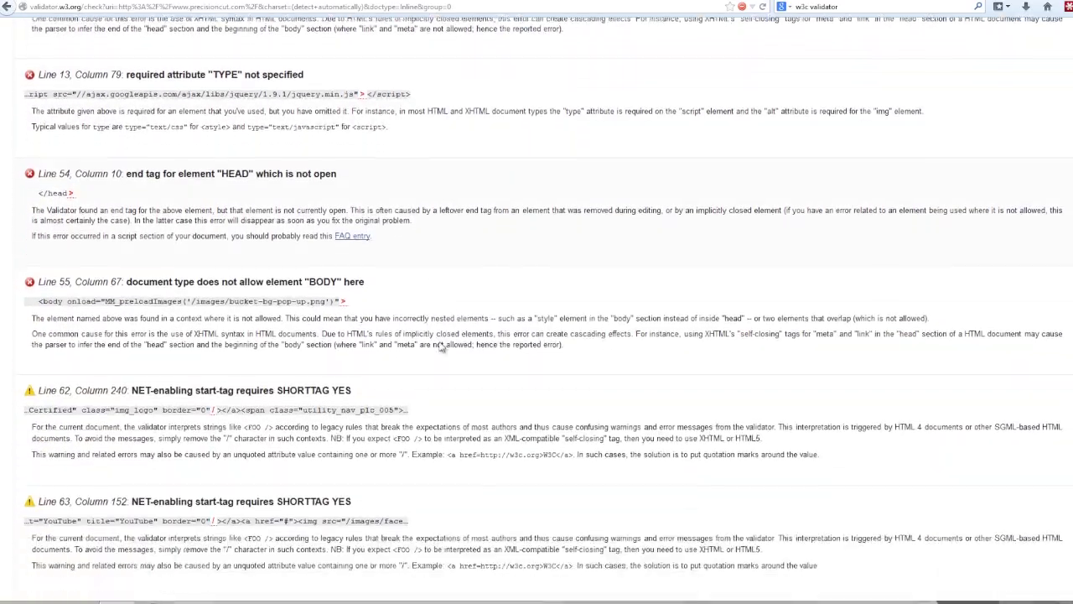
scroll(441, 347, "down", 1)
scroll(441, 347, "down", 1)
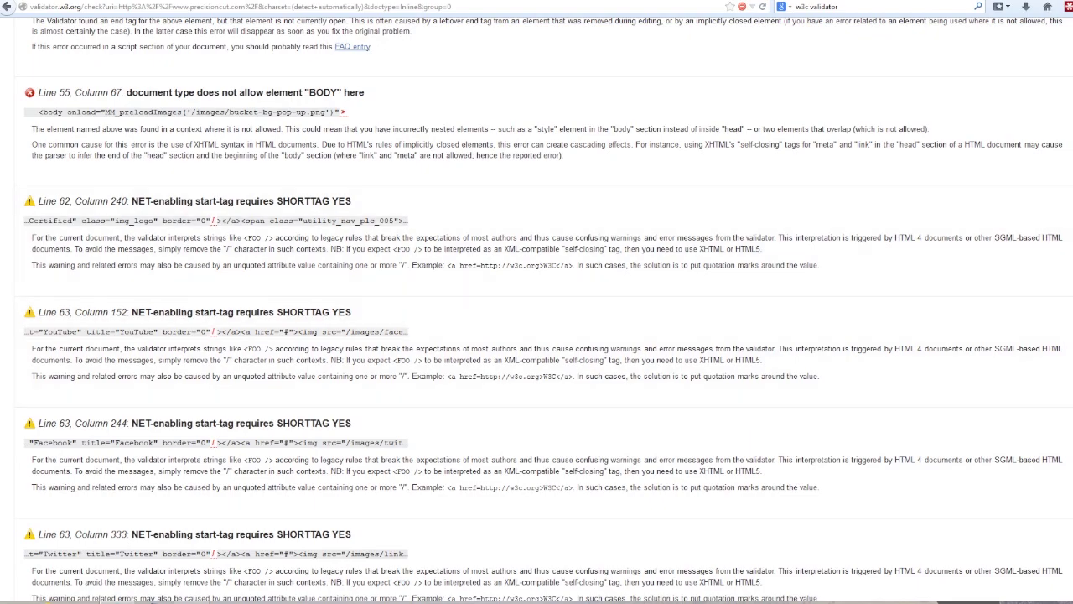
key("Home")
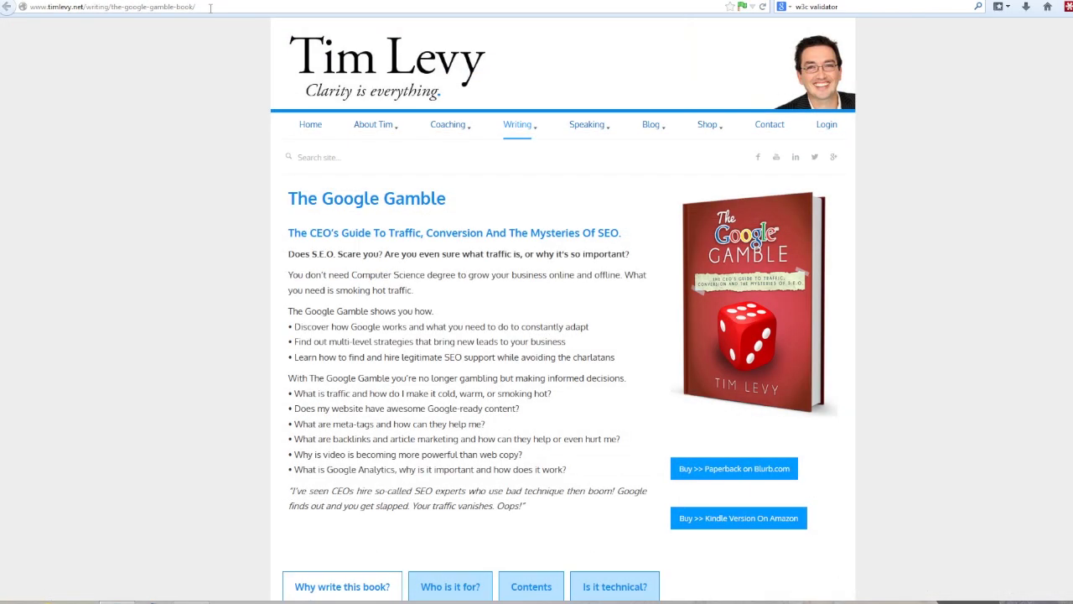
Step: Validate the Google Gamble book page's URL in the W3C Markup Validation Service
left_click(214, 9)
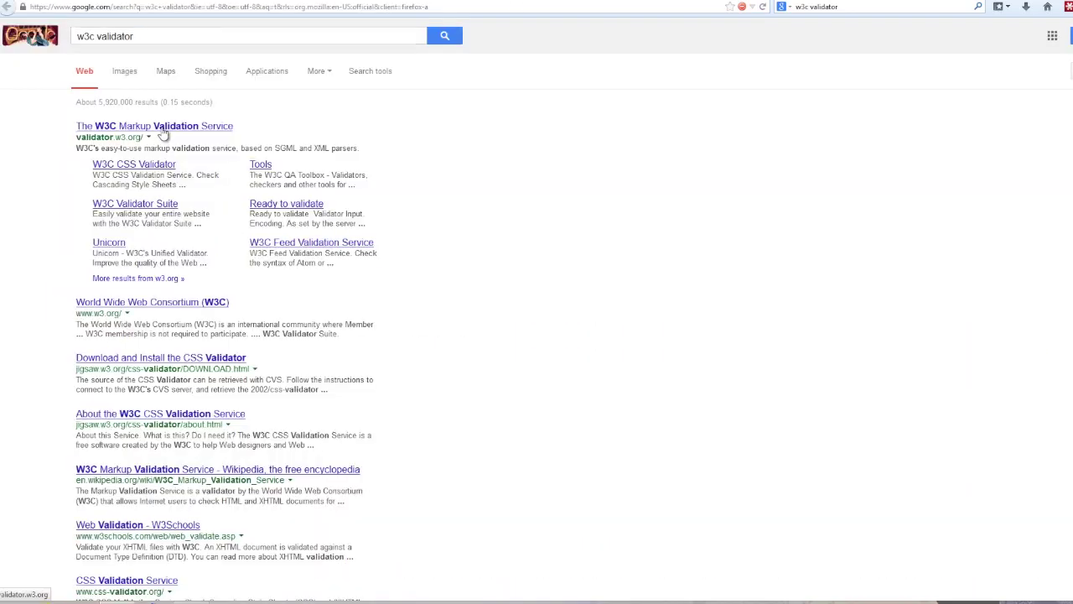
left_click(165, 128)
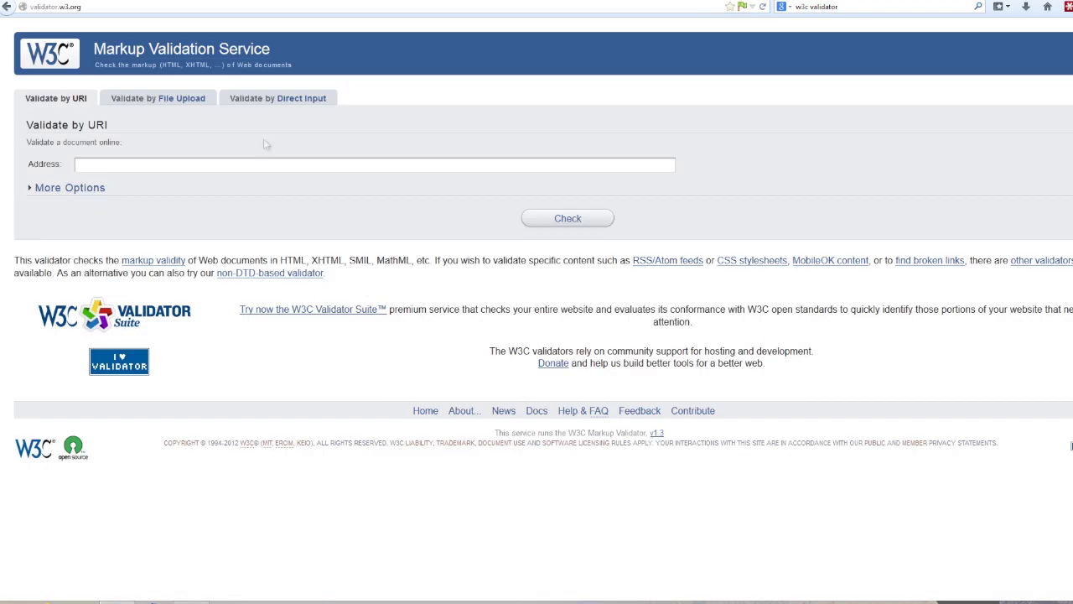
left_click(244, 164)
type("http://www.timlevy.net/writing/the-google-gamble-book/")
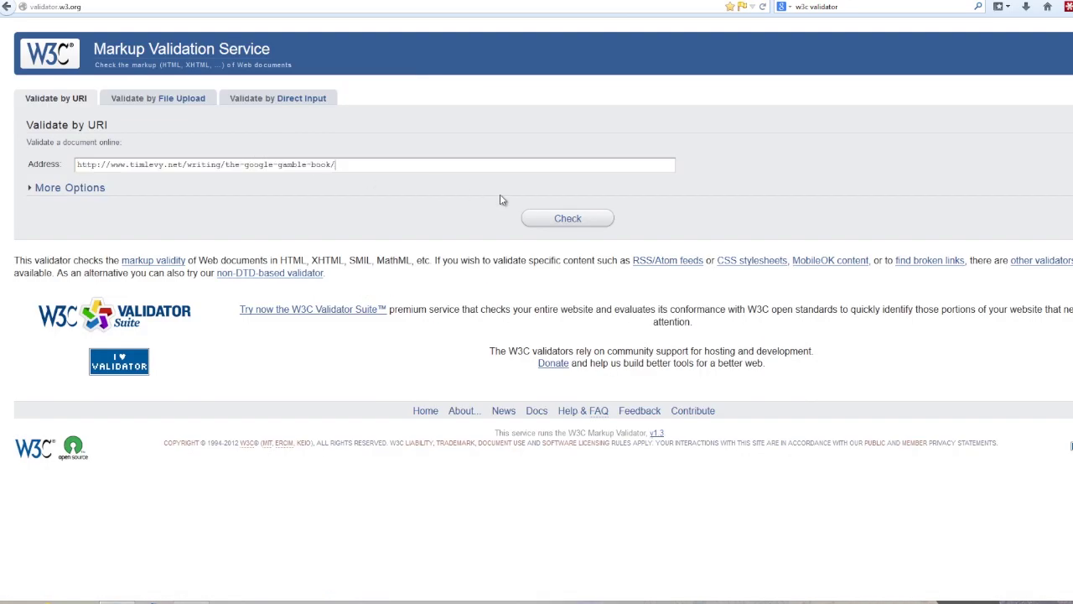
left_click(575, 221)
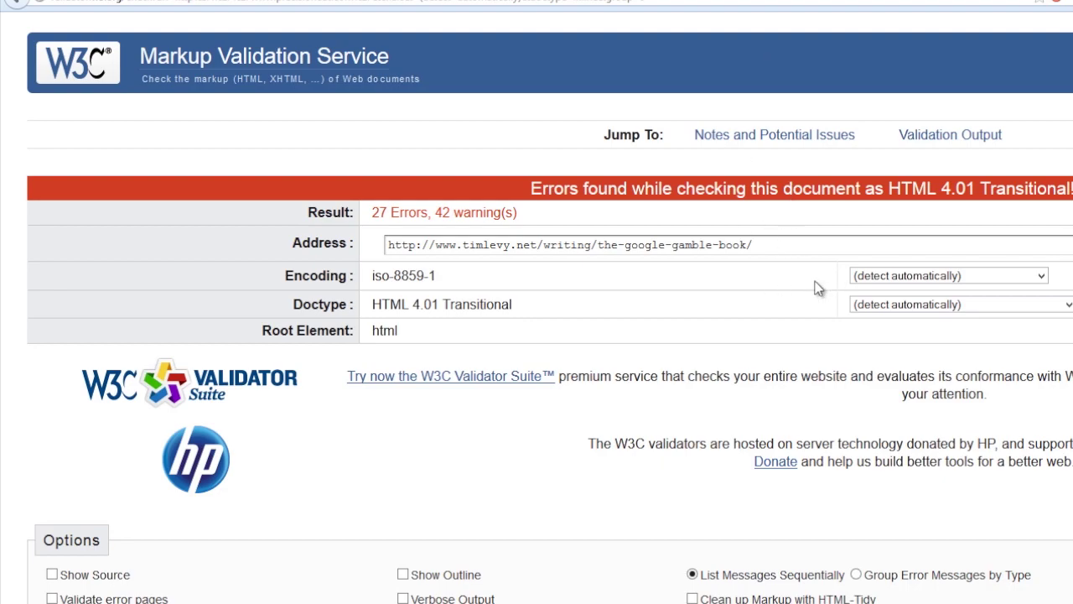
Step: Scroll through the validation results for the Google Gamble book page
scroll(671, 441, "down", 3)
scroll(618, 427, "down", 1)
scroll(431, 445, "down", 5)
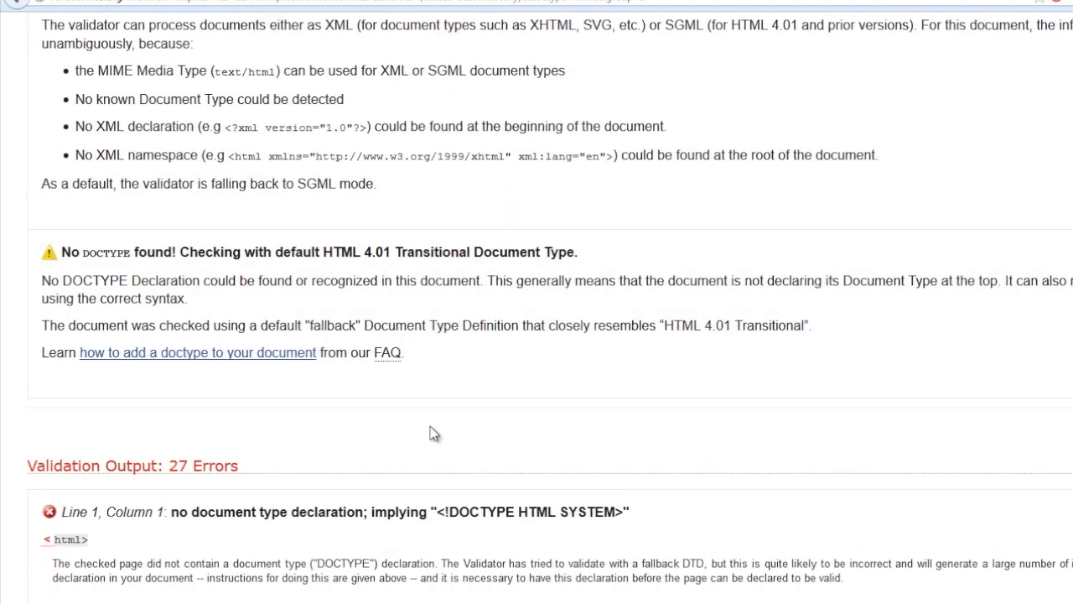
scroll(434, 434, "down", 4)
scroll(443, 415, "down", 1)
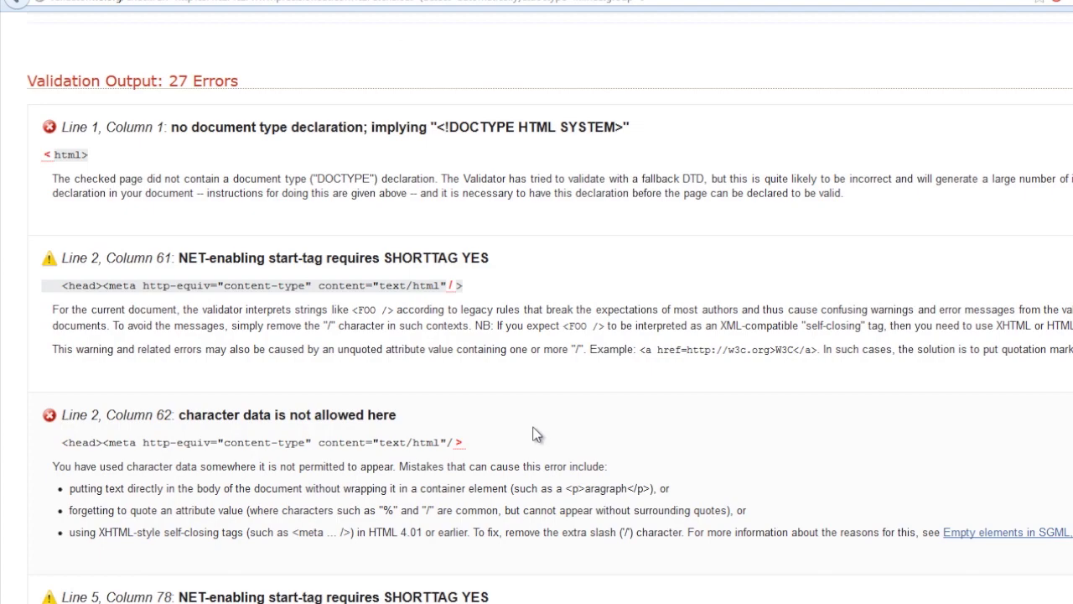
scroll(536, 434, "down", 5)
scroll(536, 434, "down", 3)
scroll(536, 434, "down", 2)
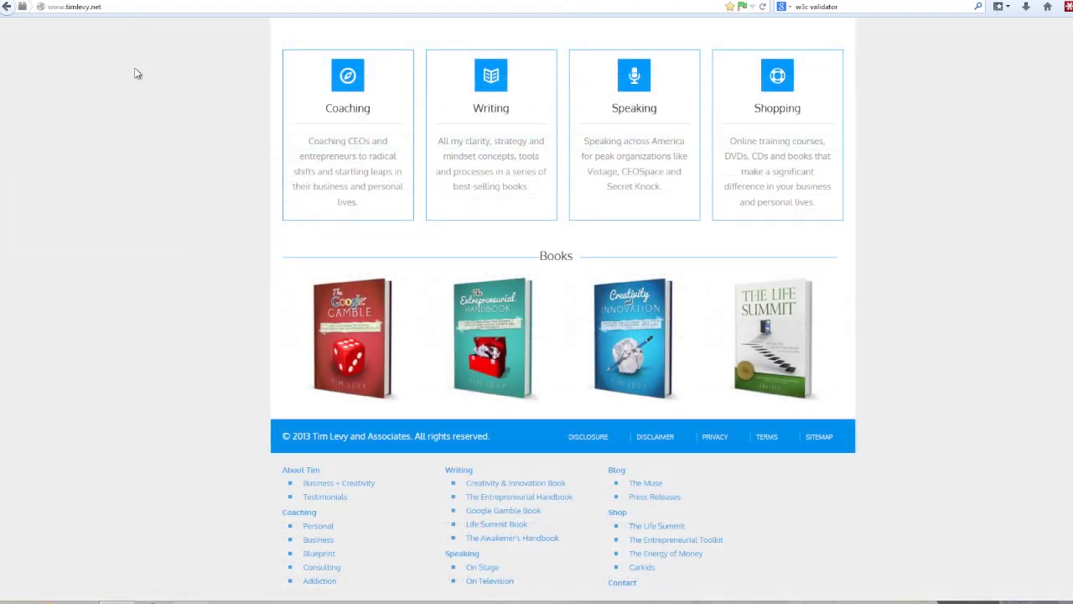
Step: Search Google for 'tim levy' and confirm timlevy.net ranks first in the results
left_click(862, 5)
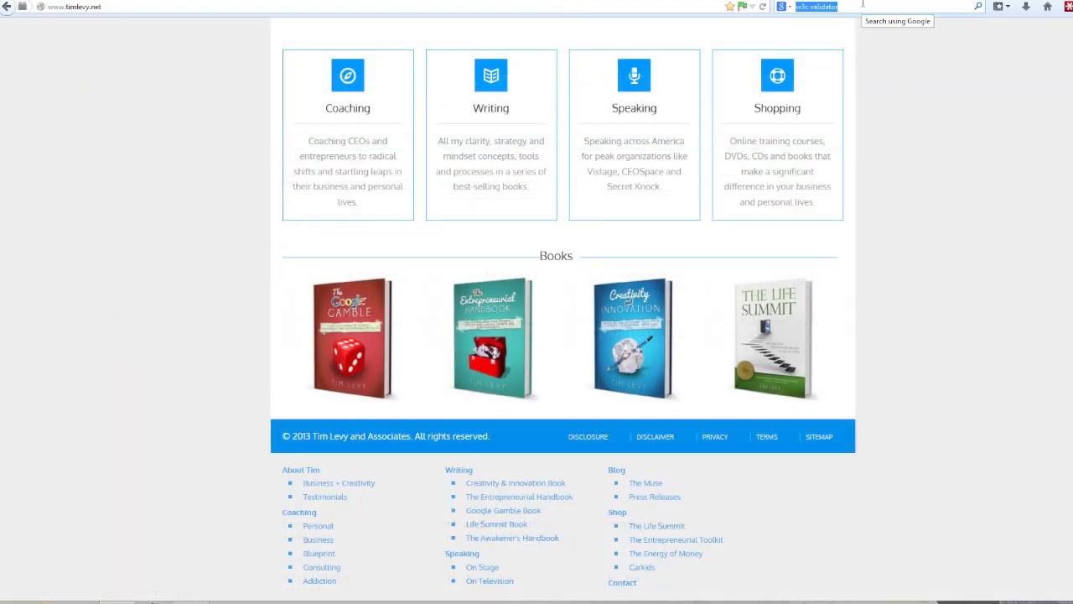
type("tim levy")
key("Return")
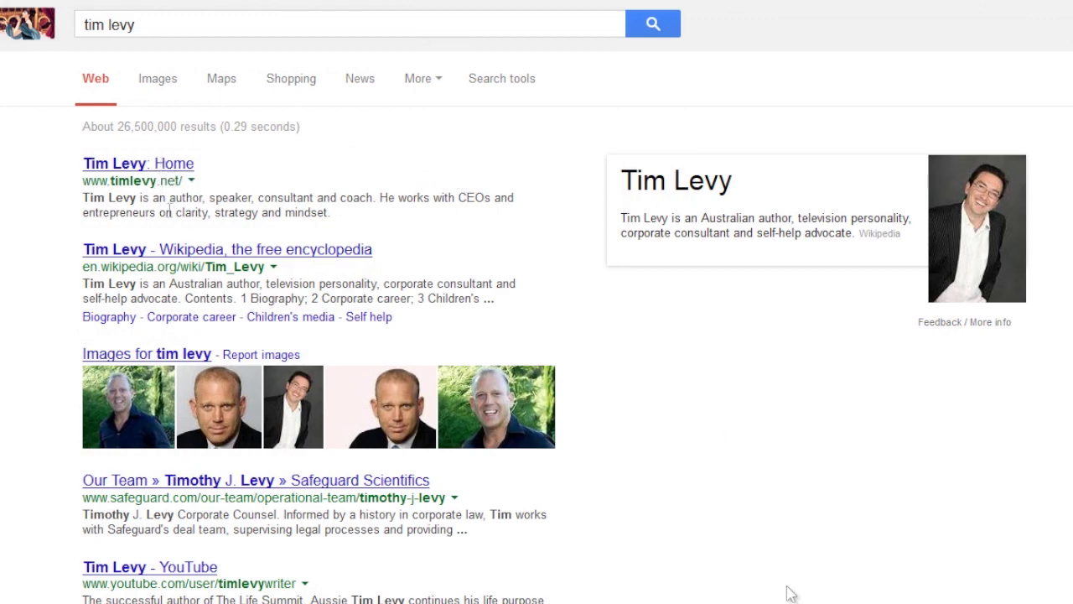
scroll(721, 592, "down", 3)
scroll(721, 592, "down", 1)
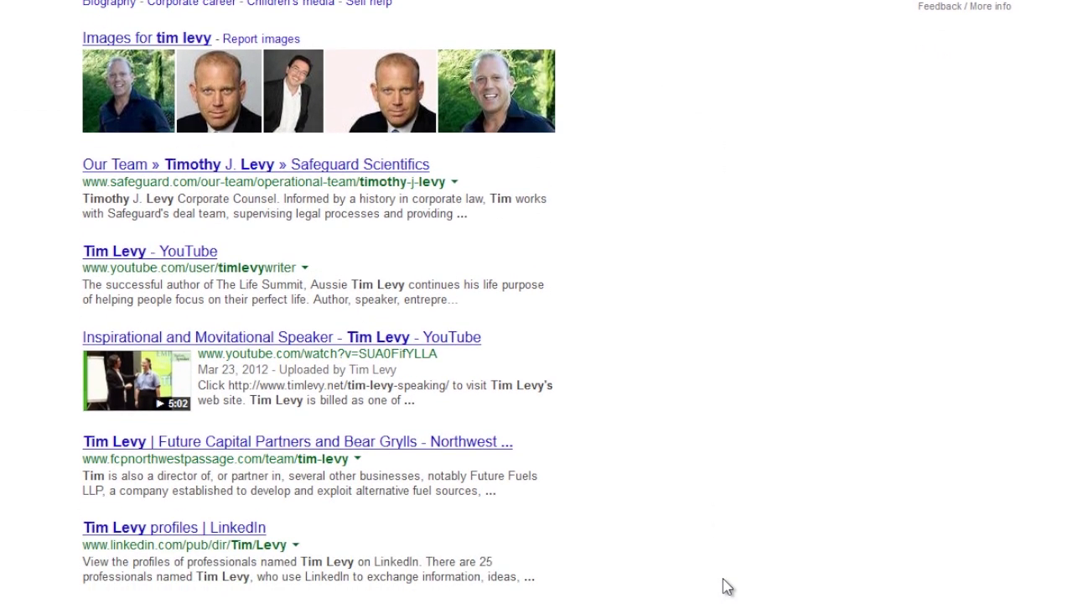
scroll(733, 562, "up", 4)
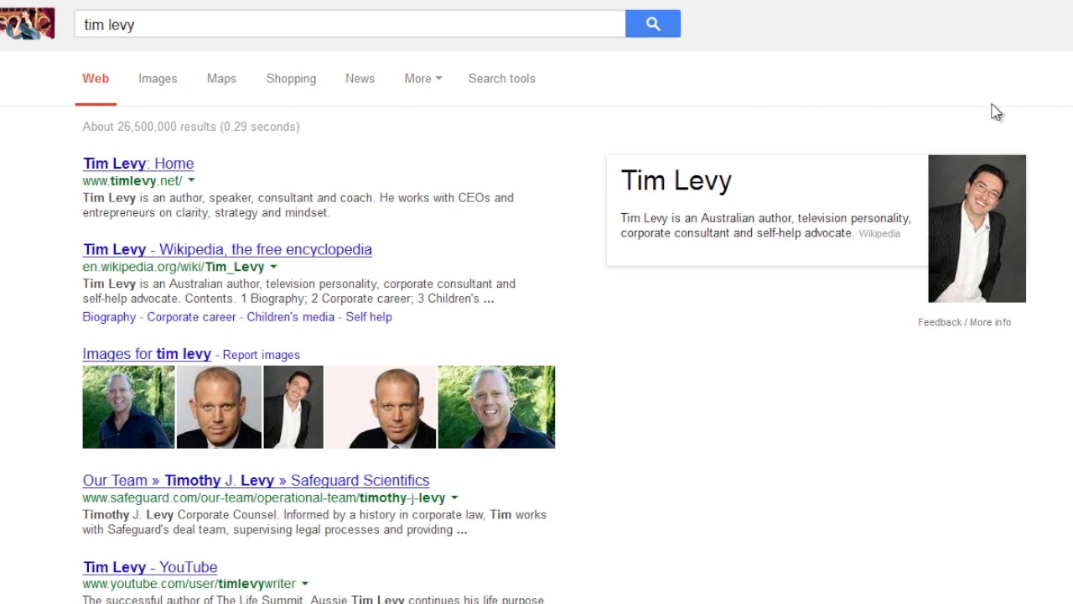
key("alt+Tab")
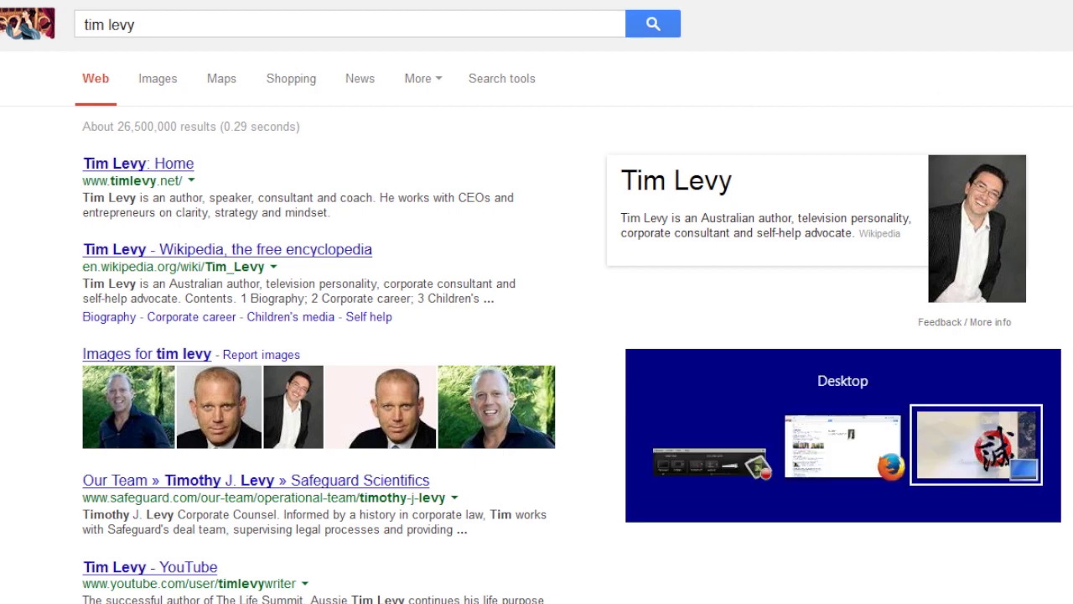